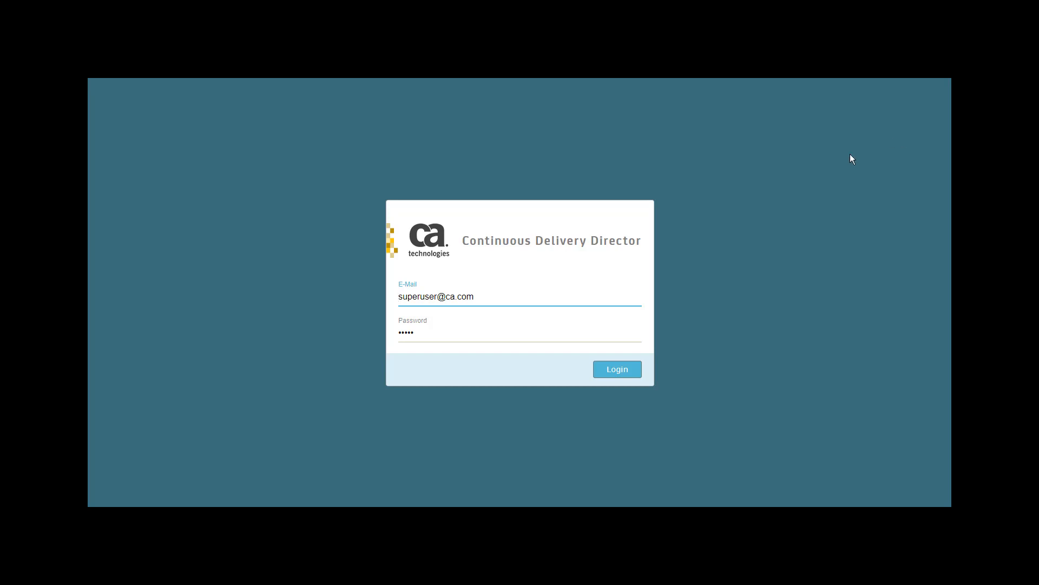
- Log in and open the management page of the Email Services application to examine its environments and authorized users
left_click(619, 376)
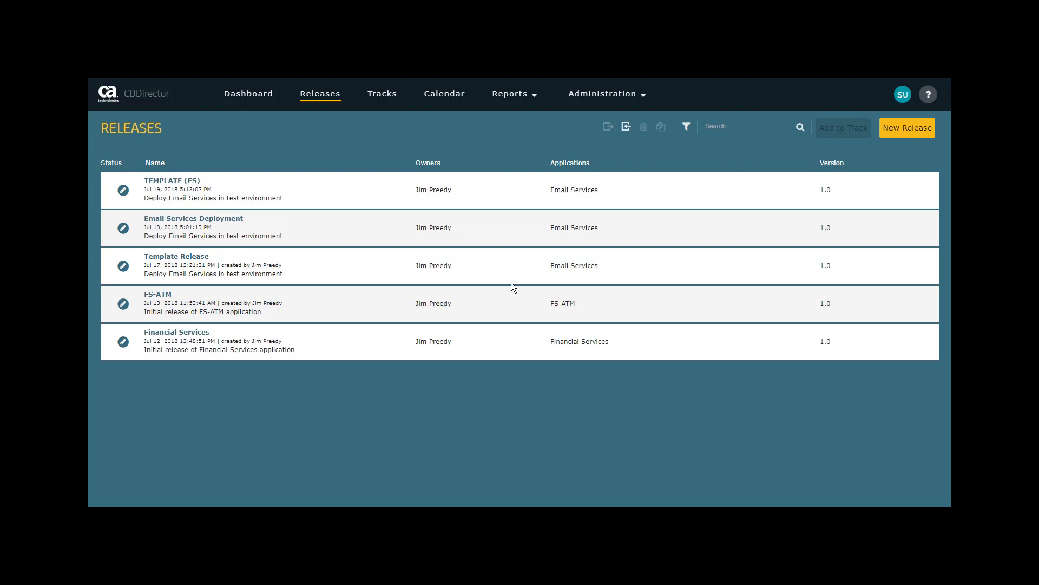
left_click(591, 98)
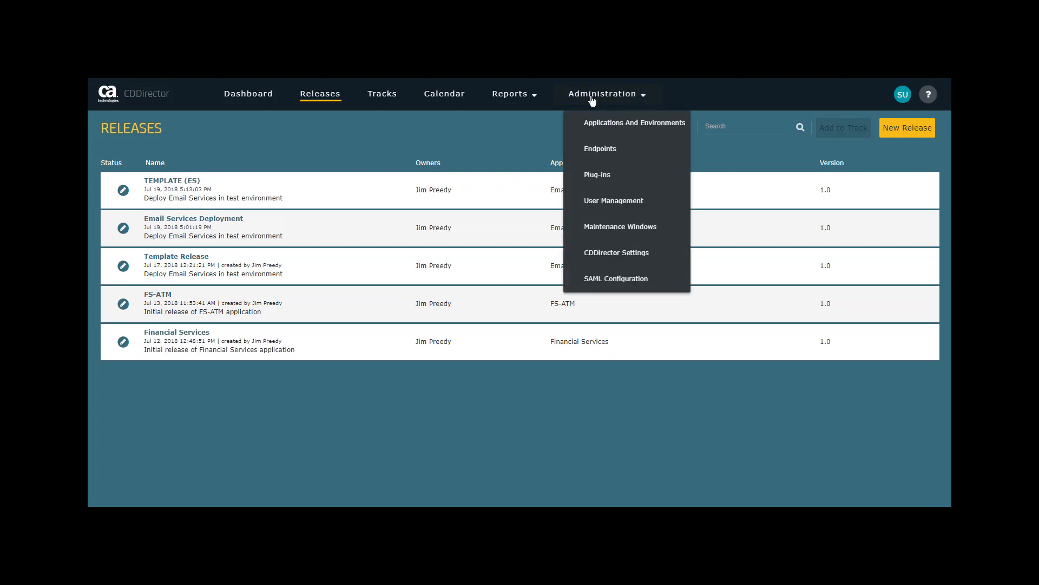
left_click(605, 126)
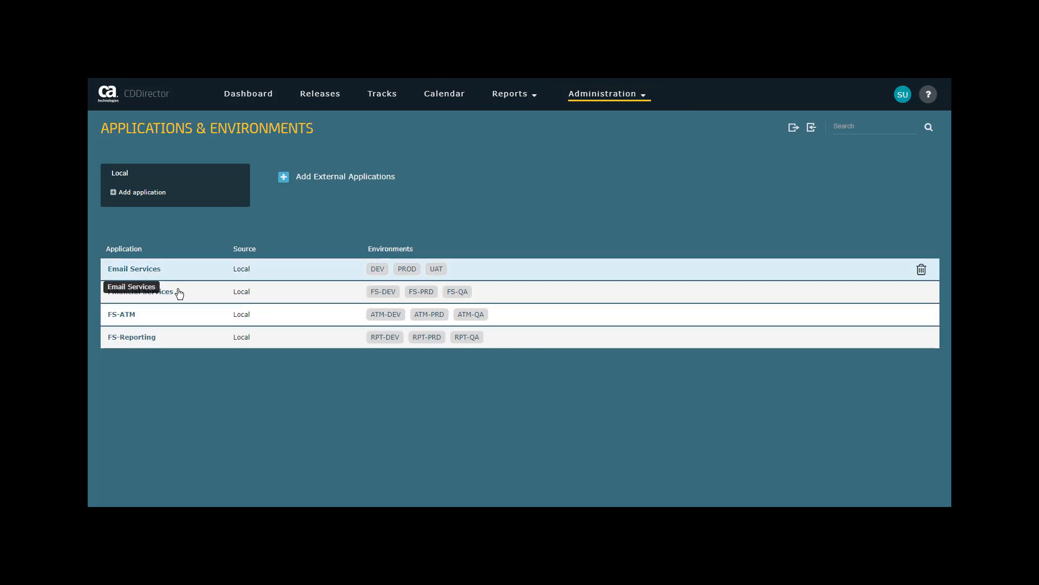
left_click(149, 274)
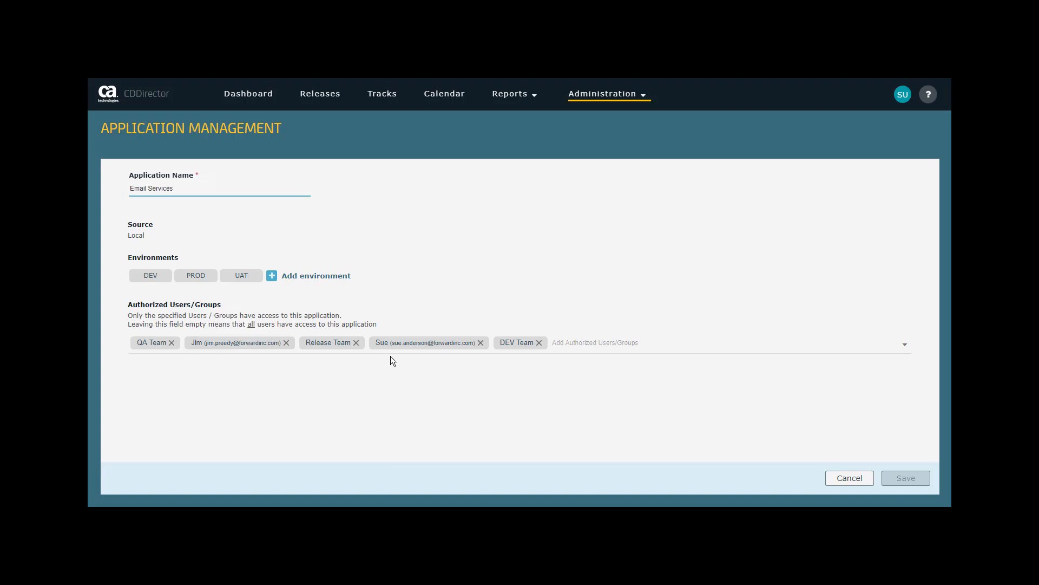
- Open the Email Services Deployment release and look through its applications and stakeholders
left_click(321, 95)
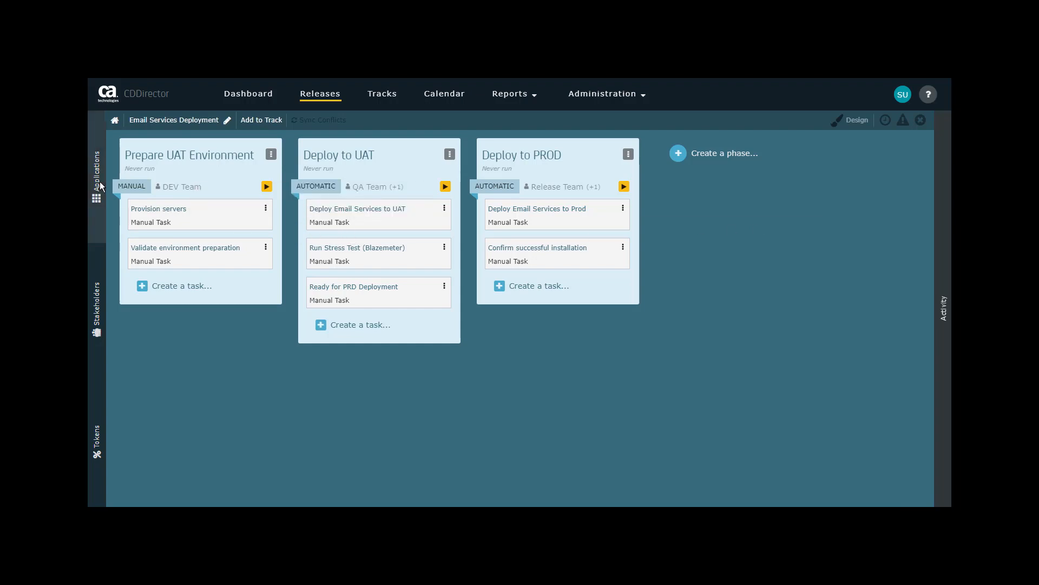
left_click(100, 309)
left_click(97, 174)
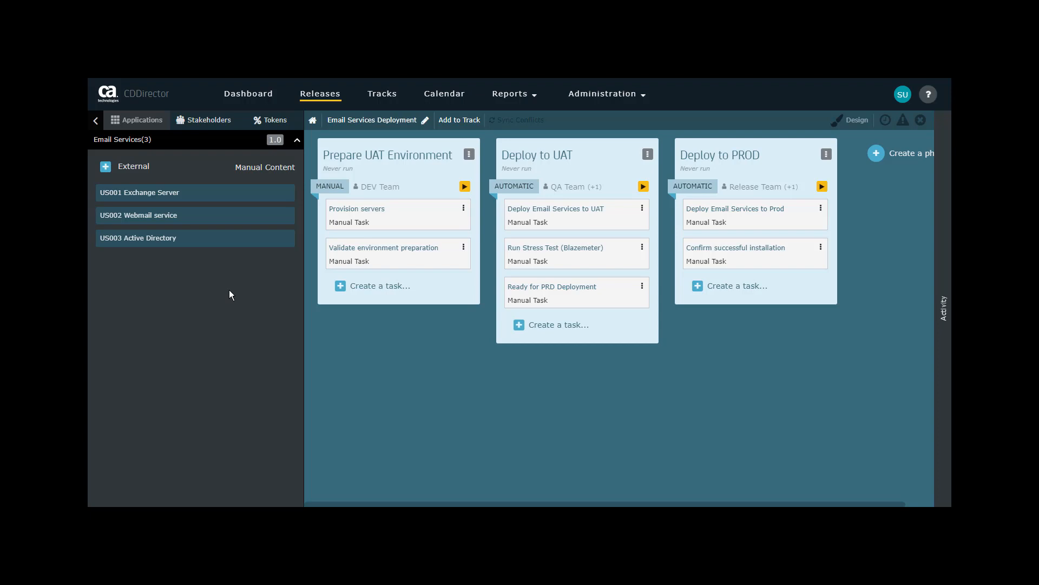
left_click(206, 125)
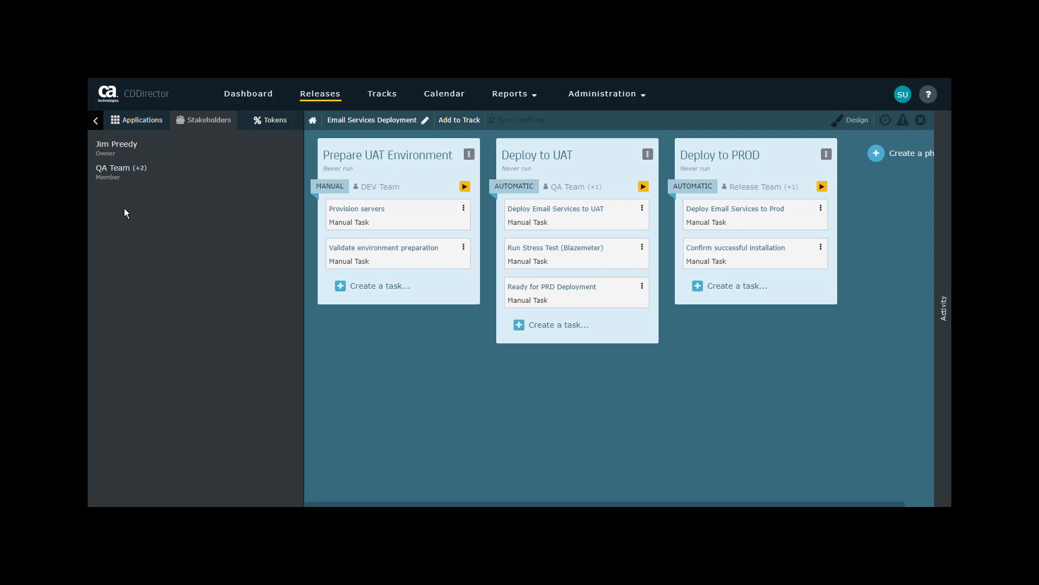
left_click(94, 122)
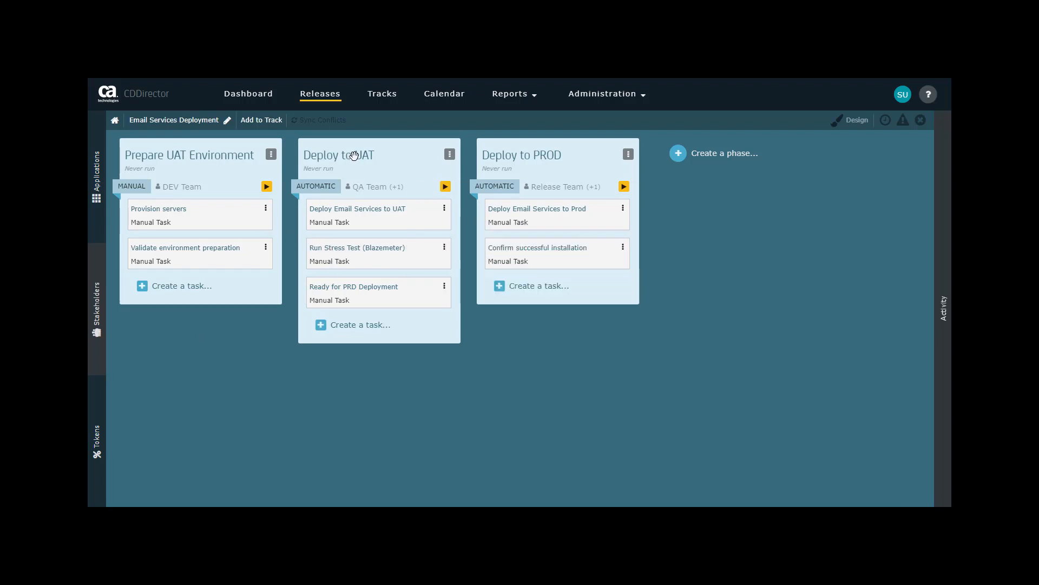
- Move the Deploy to UAT phase after Deploy to PROD and back, and its first task to the end of the phase and back
left_click_drag(423, 160, 511, 147)
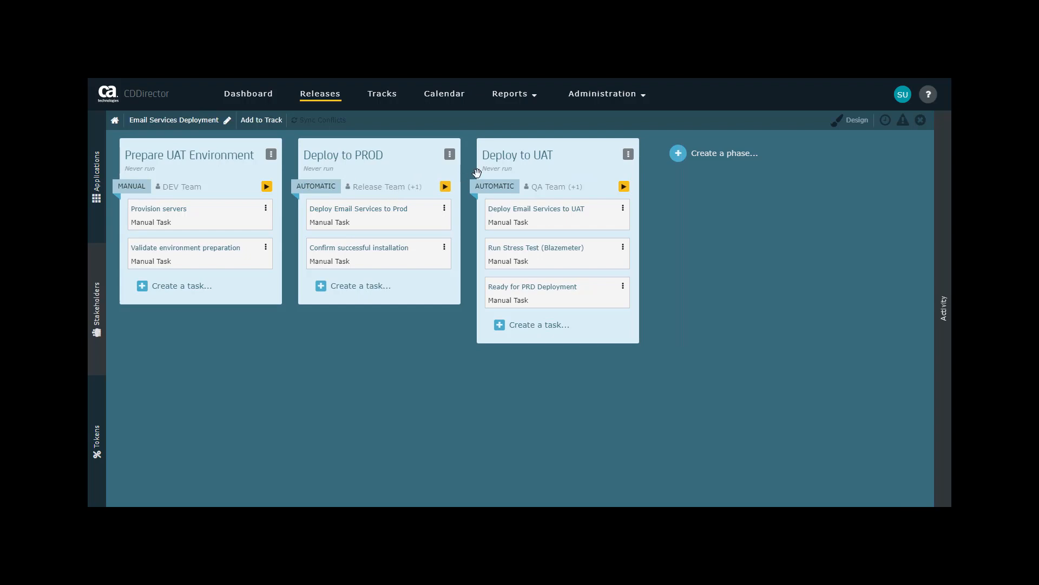
left_click_drag(512, 158, 311, 147)
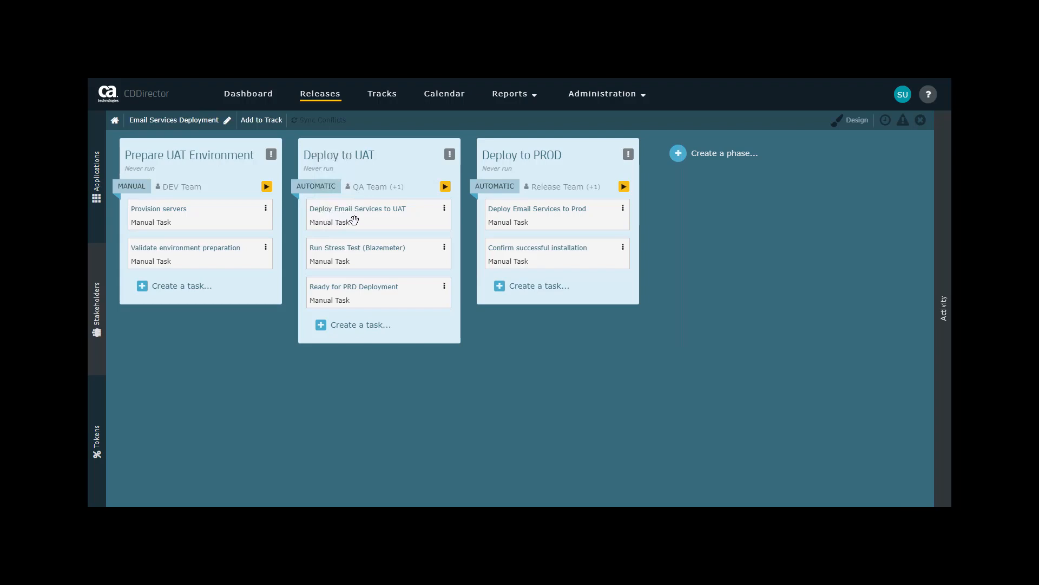
left_click_drag(353, 219, 323, 320)
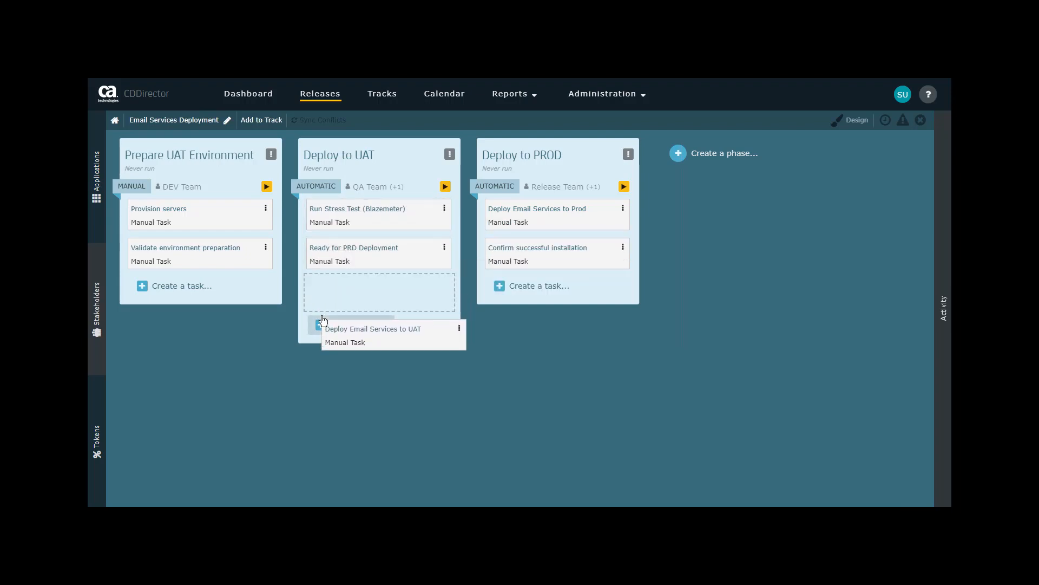
left_click_drag(323, 320, 318, 187)
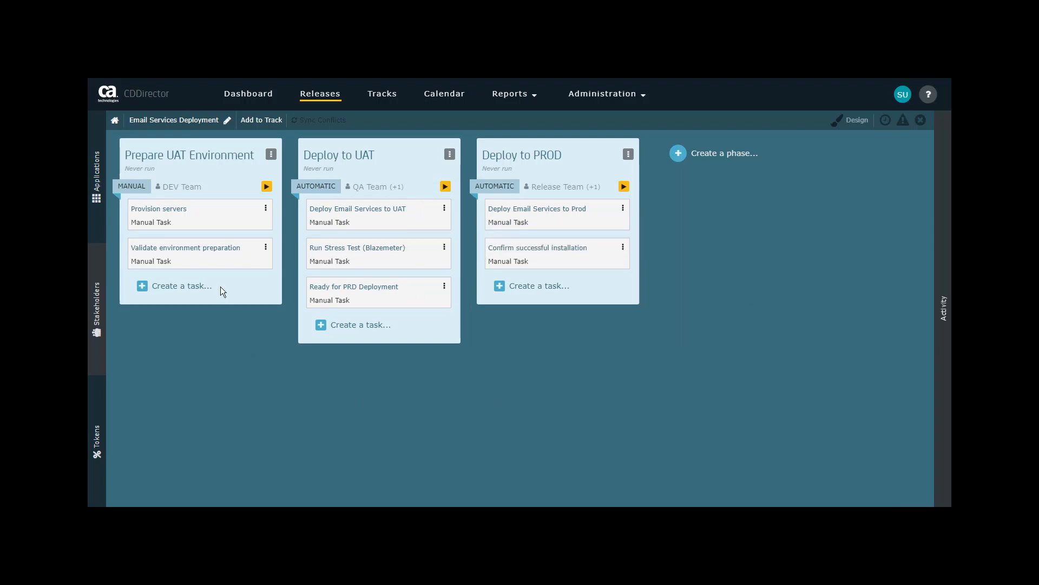
- Examine the Prepare UAT Environment phase's owners, run mode, schedule and environments, and save the phase
left_click(198, 164)
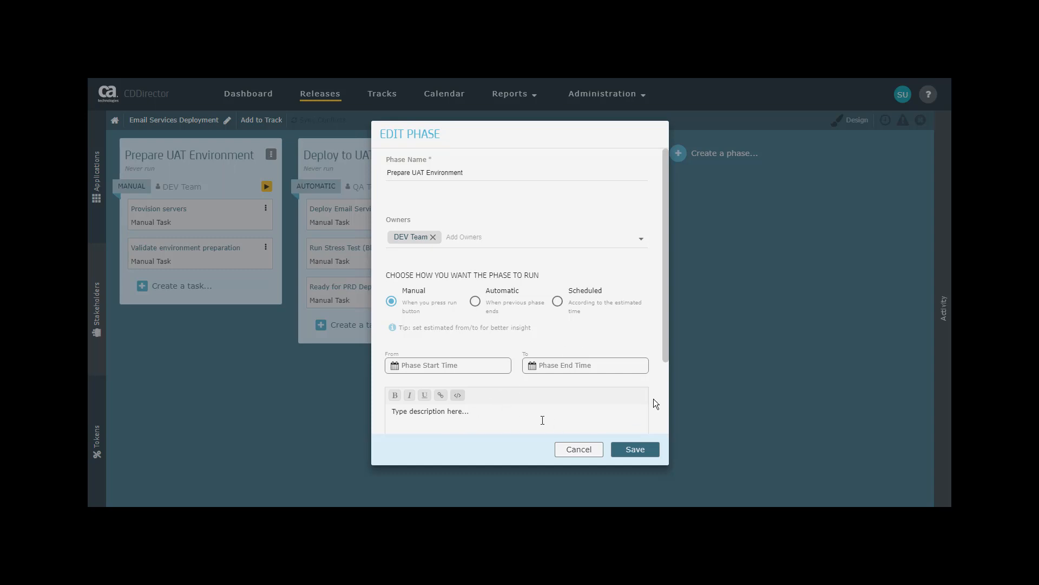
left_click_drag(666, 348, 667, 433)
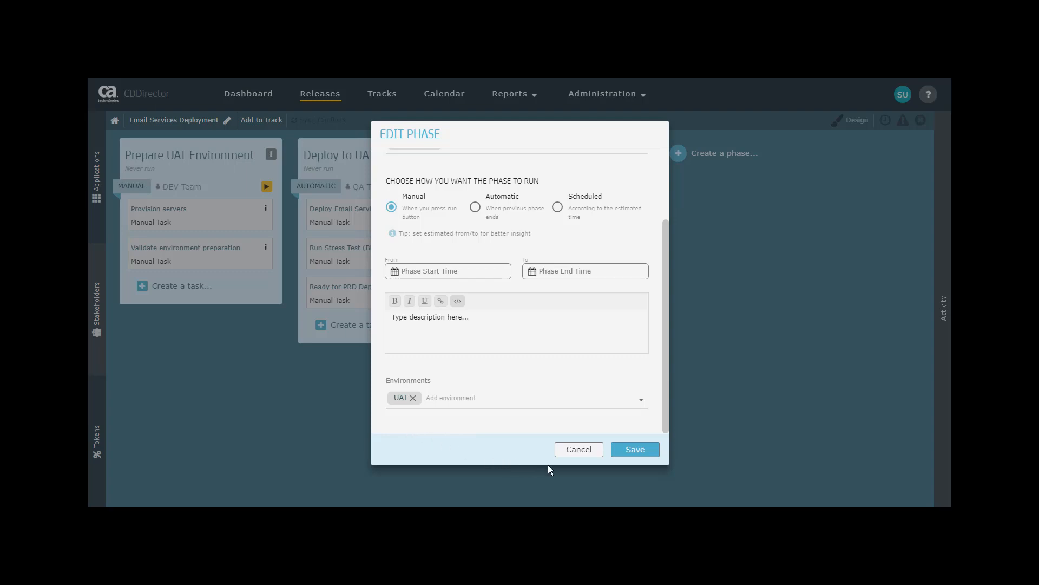
left_click(637, 450)
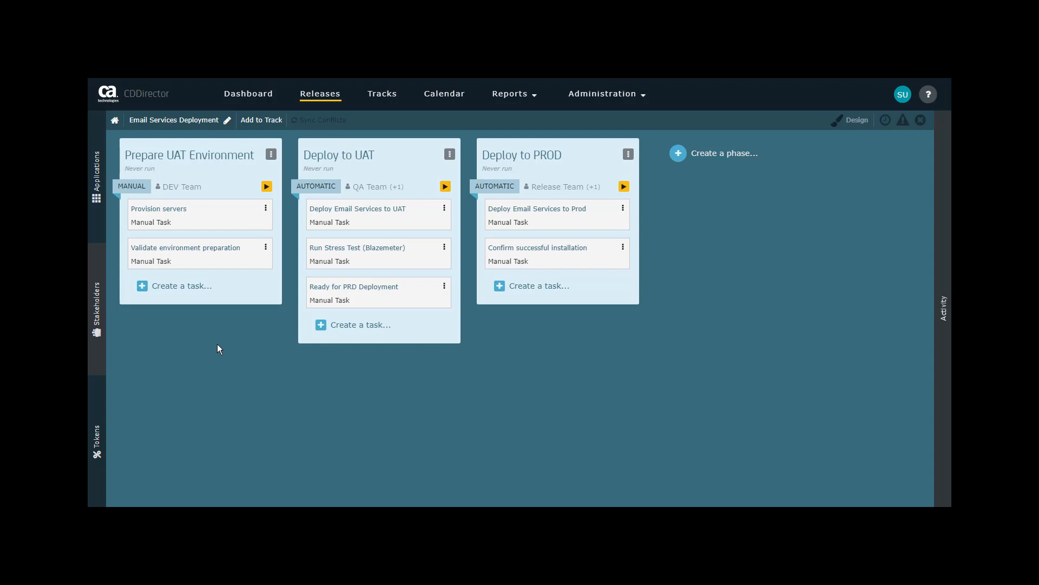
- Start a new task named "Notify team of UAT availability" in the Prepare UAT Environment phase and add a team member as its owner
left_click(163, 289)
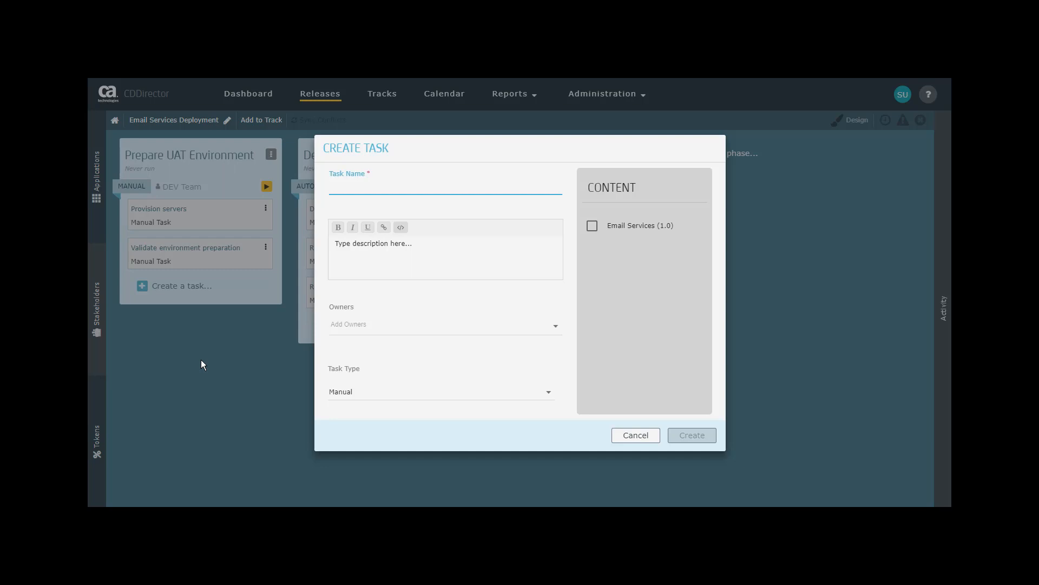
type("Notify ")
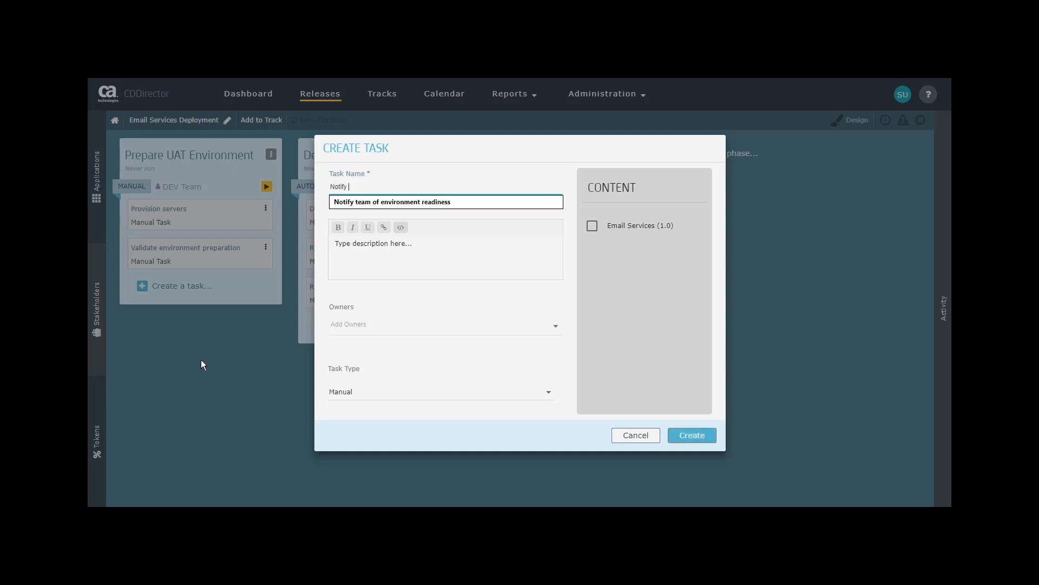
type("team of UAT avai")
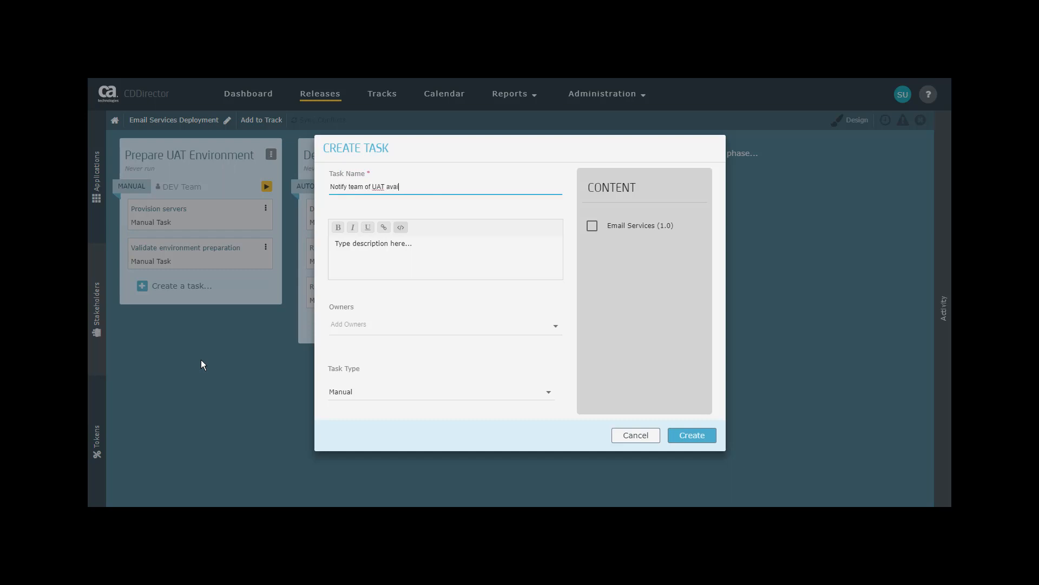
type("lability")
left_click(358, 324)
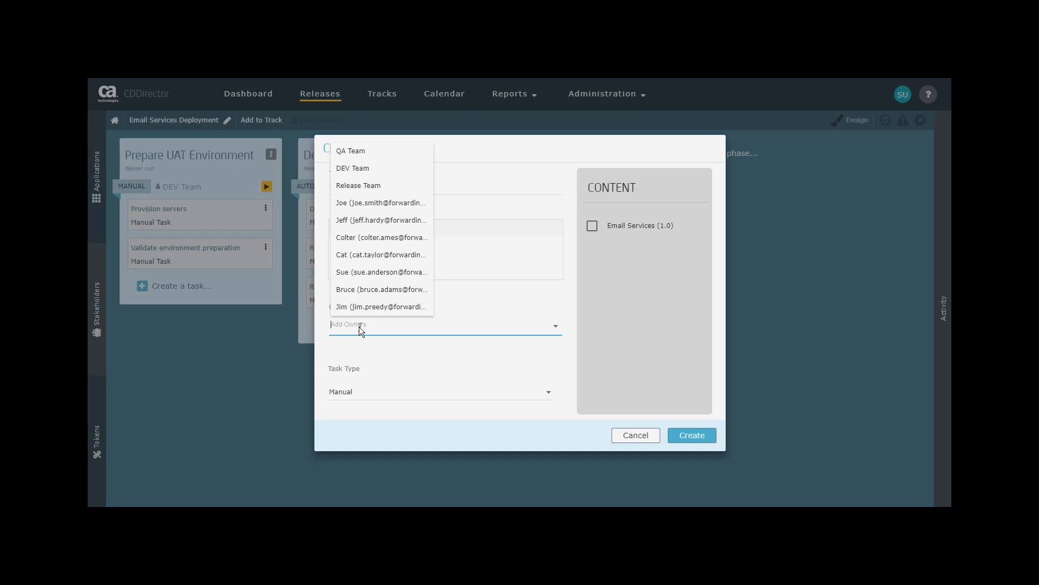
left_click(348, 274)
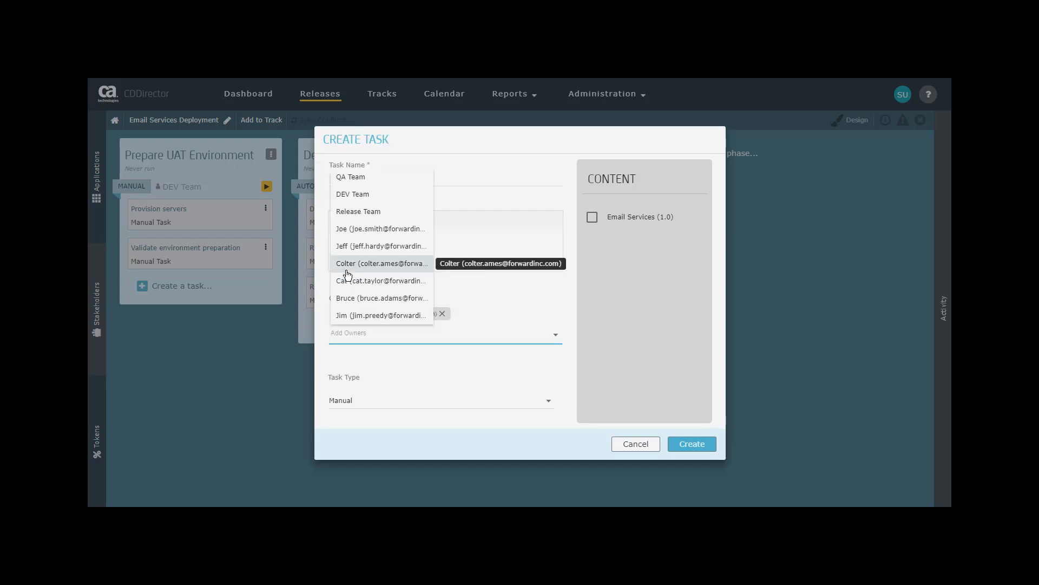
- Set the new task's type to Slack Post message and choose Slack as its endpoint
left_click(350, 408)
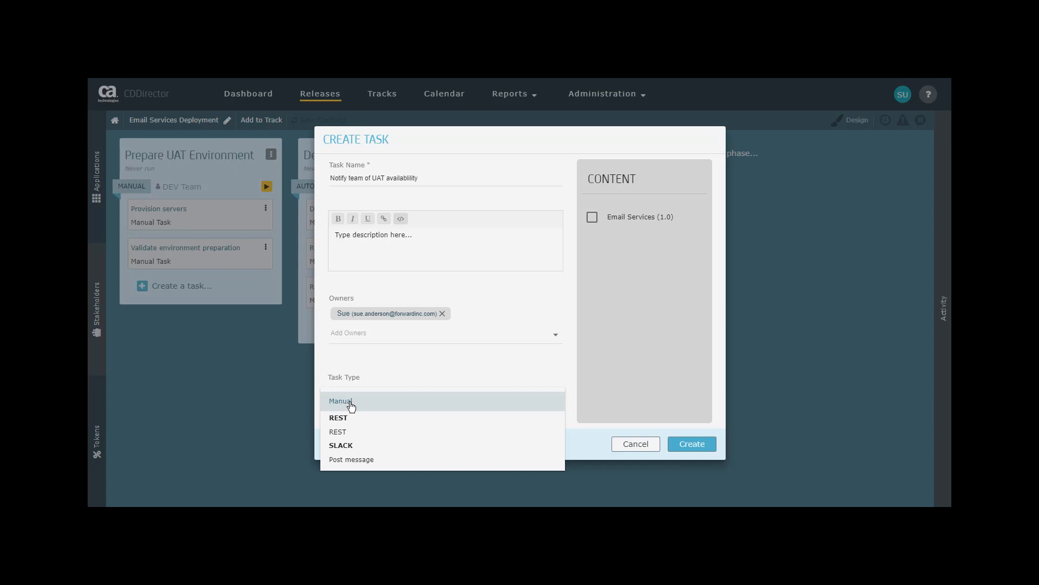
left_click(363, 462)
left_click(550, 398)
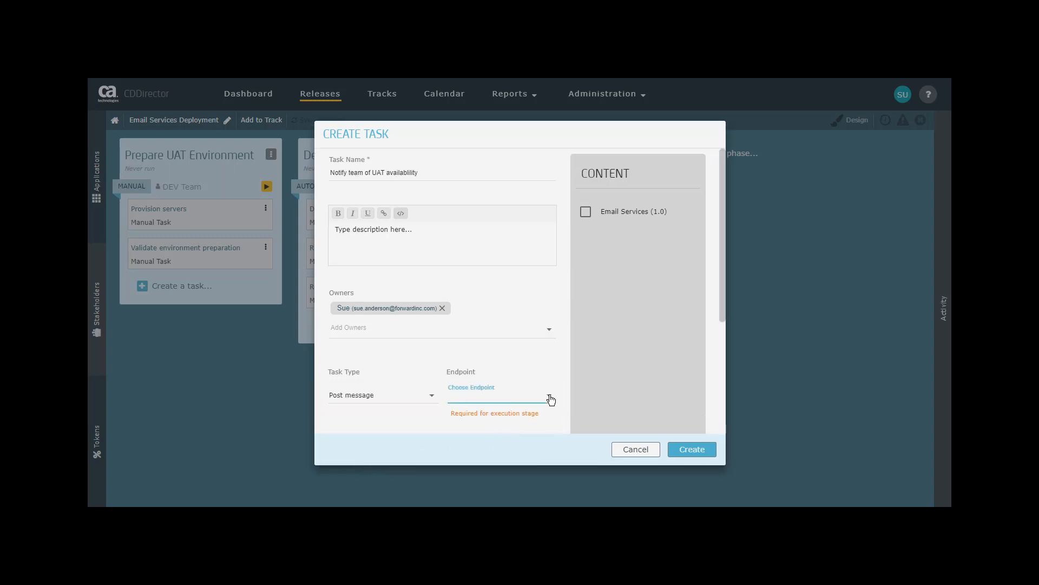
left_click(476, 401)
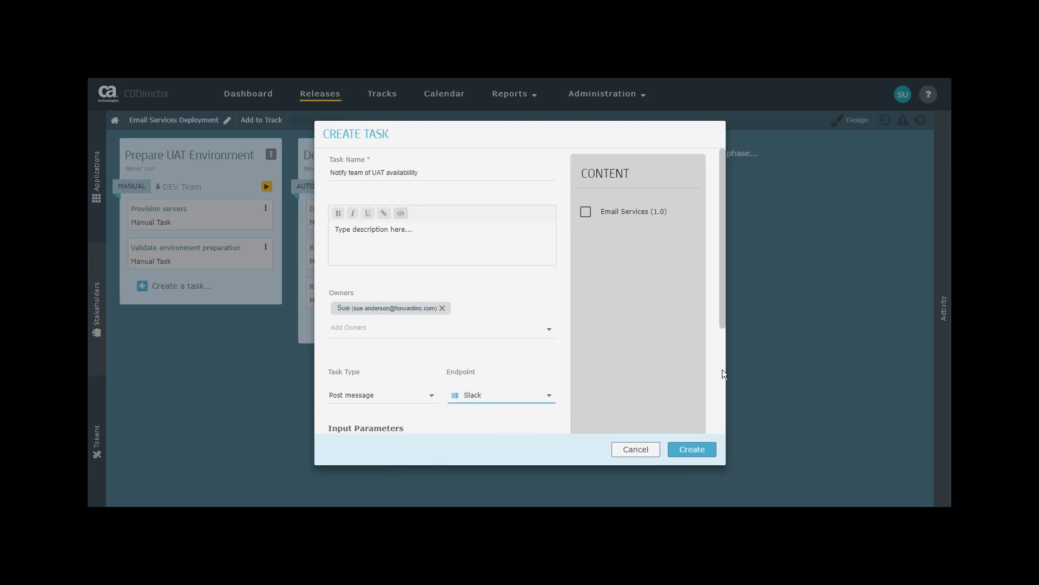
- Set the task to post to channel #fs-team with a message that the UAT env is prepared and ready, and create the task
scroll(722, 369, "down", 3)
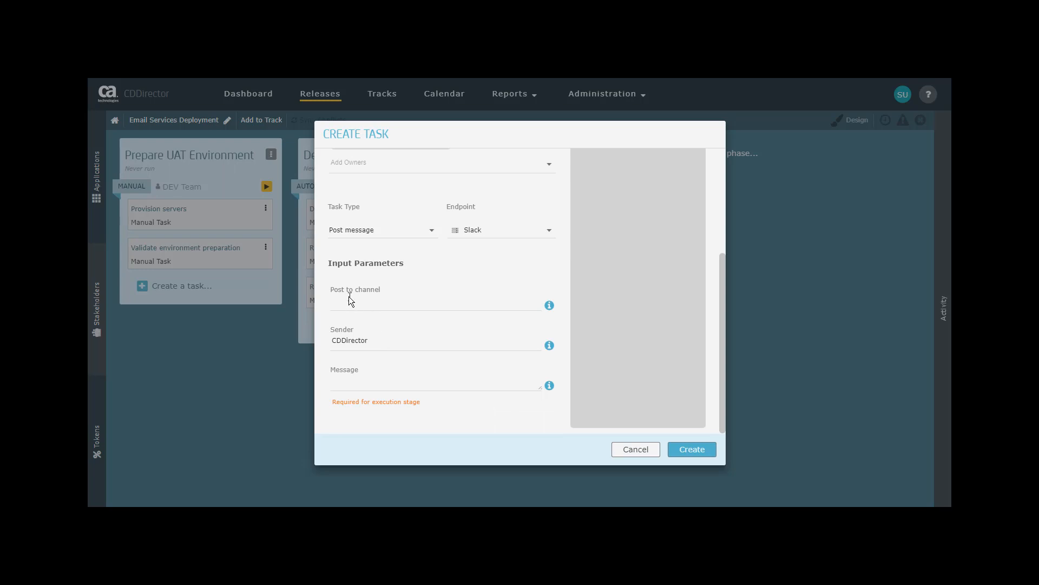
left_click(425, 297)
type("#fs-team")
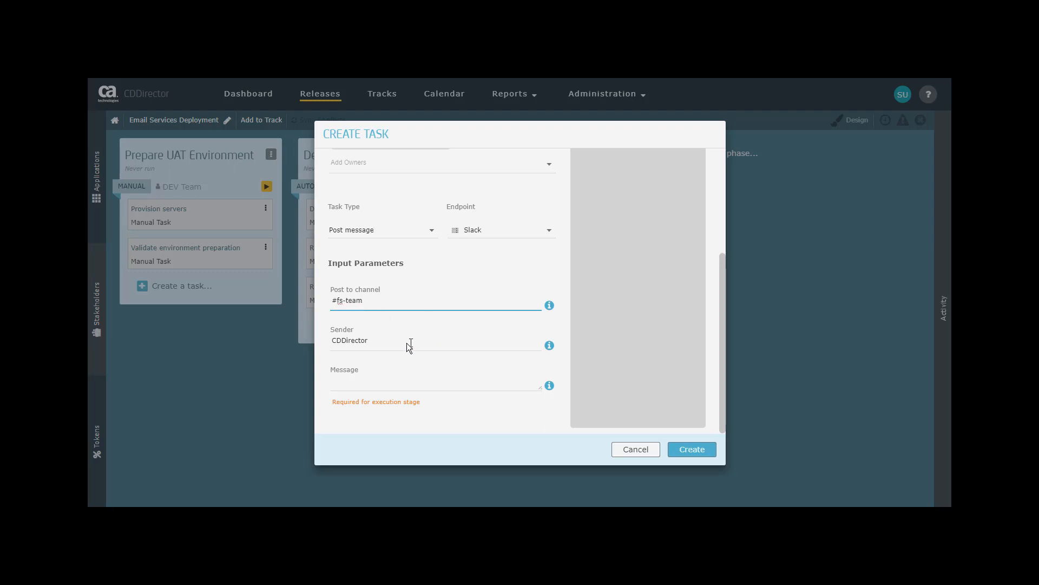
left_click(344, 384)
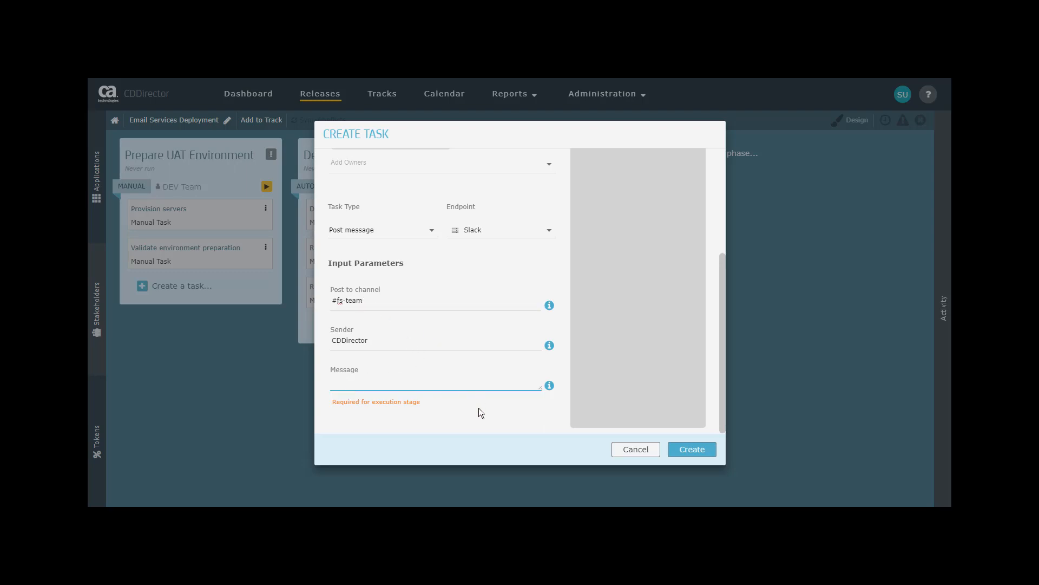
type("UA")
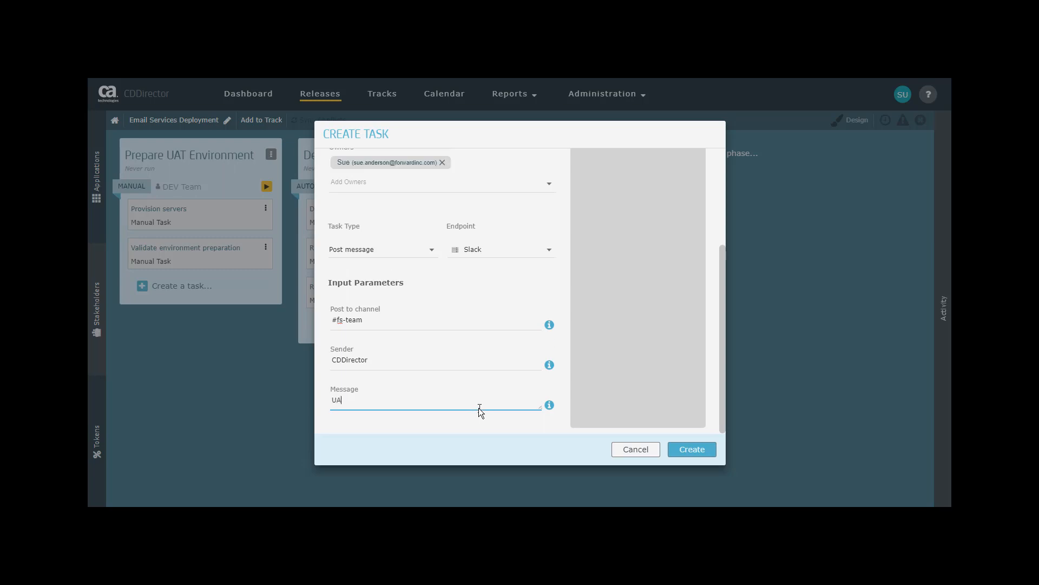
type("T env is")
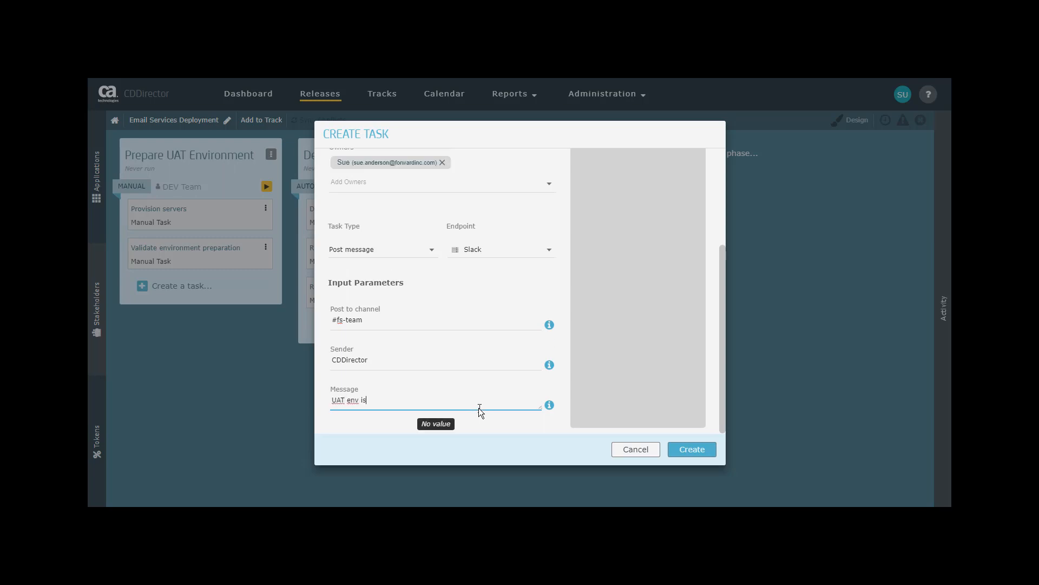
type(" prapred and ready for deployment.")
left_click(695, 450)
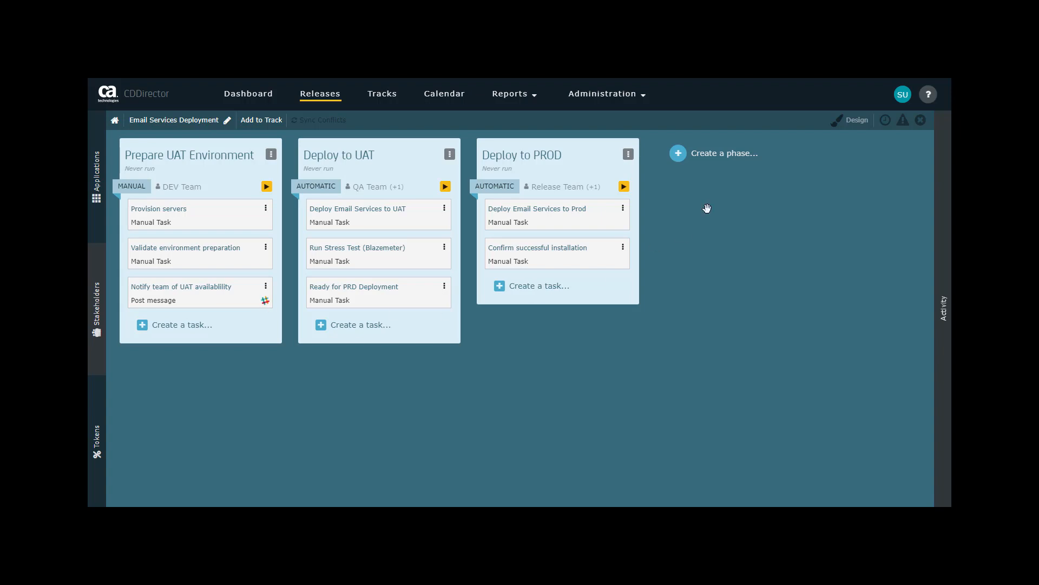
- Reopen the Email Services Deployment release from the releases list and run its Prepare UAT Environment phase
left_click(312, 97)
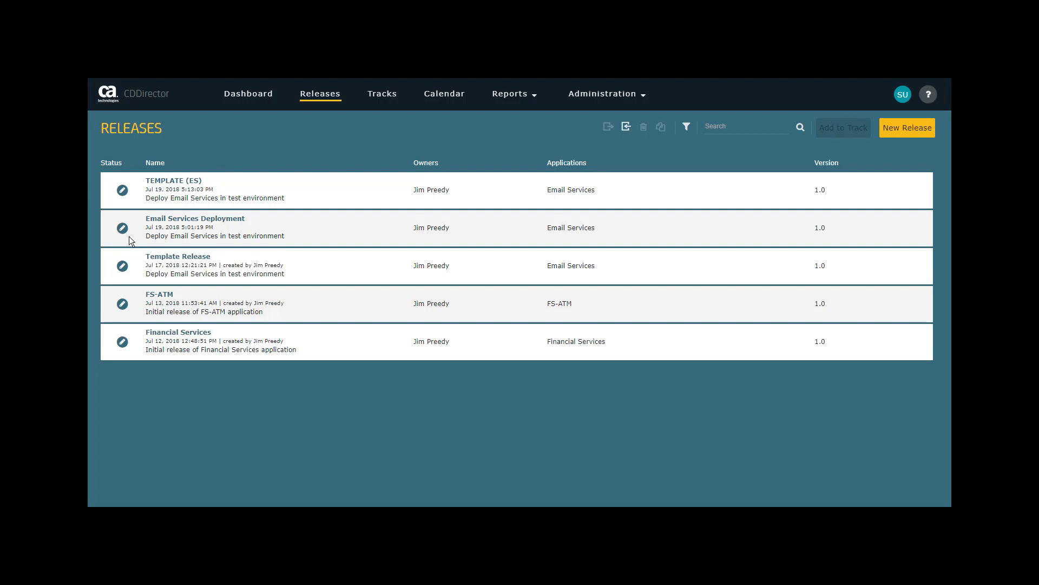
left_click(164, 219)
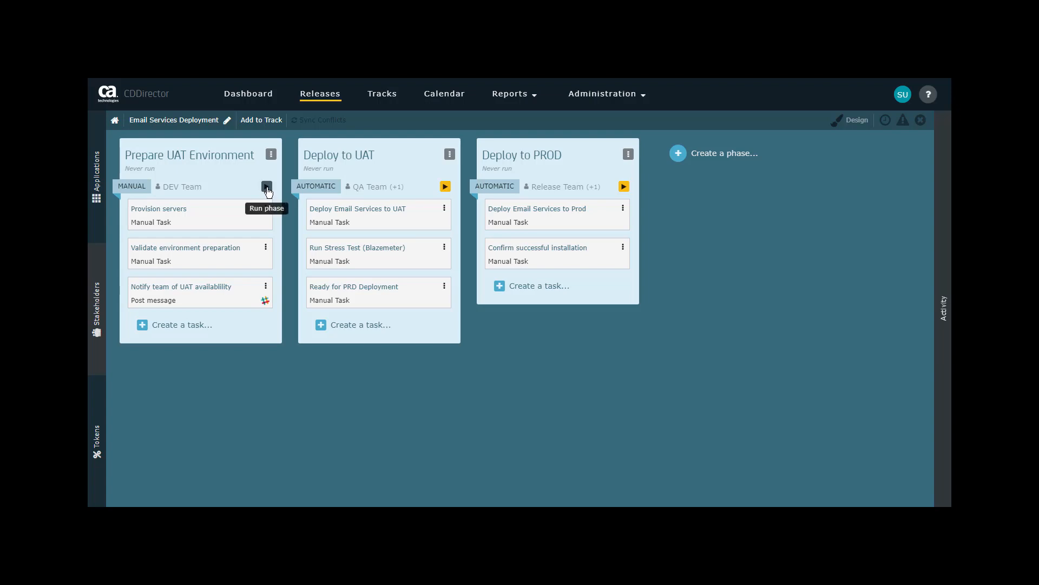
left_click(266, 187)
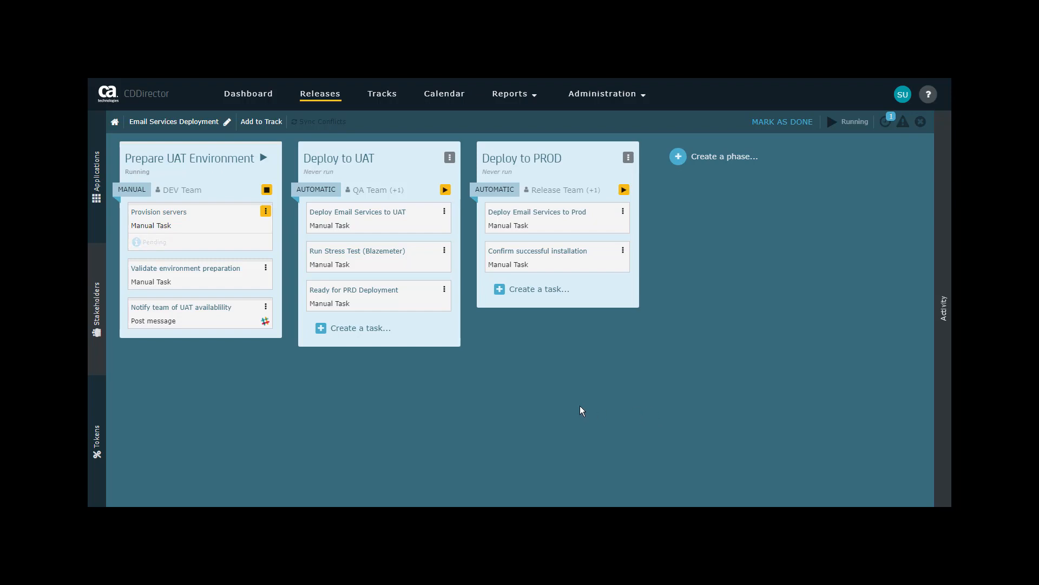
- Mark the Provision servers and Validate environment preparation tasks in the Prepare UAT Environment phase as done
mouse_move(449, 199)
left_click(265, 212)
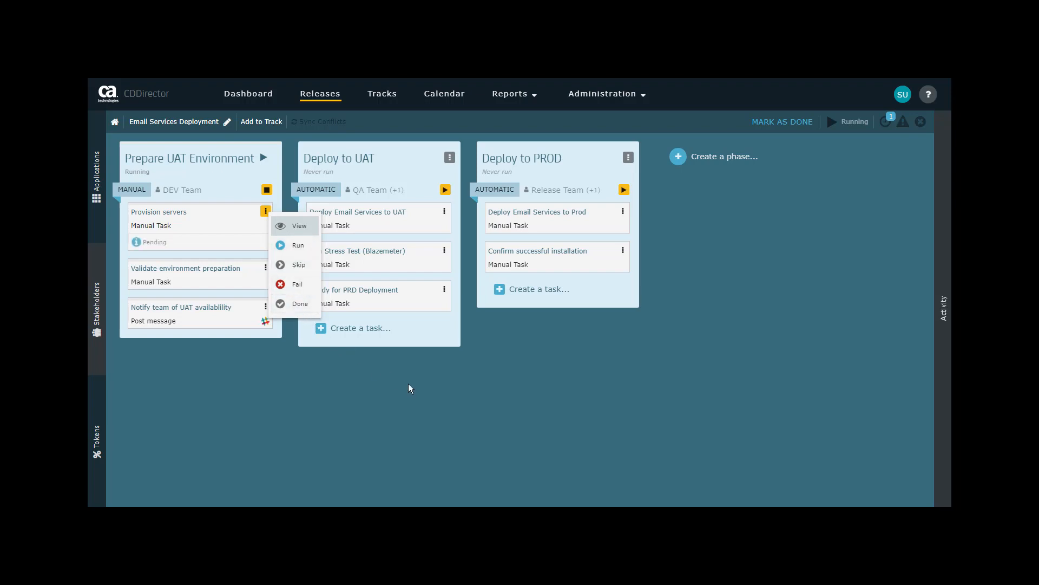
left_click(293, 304)
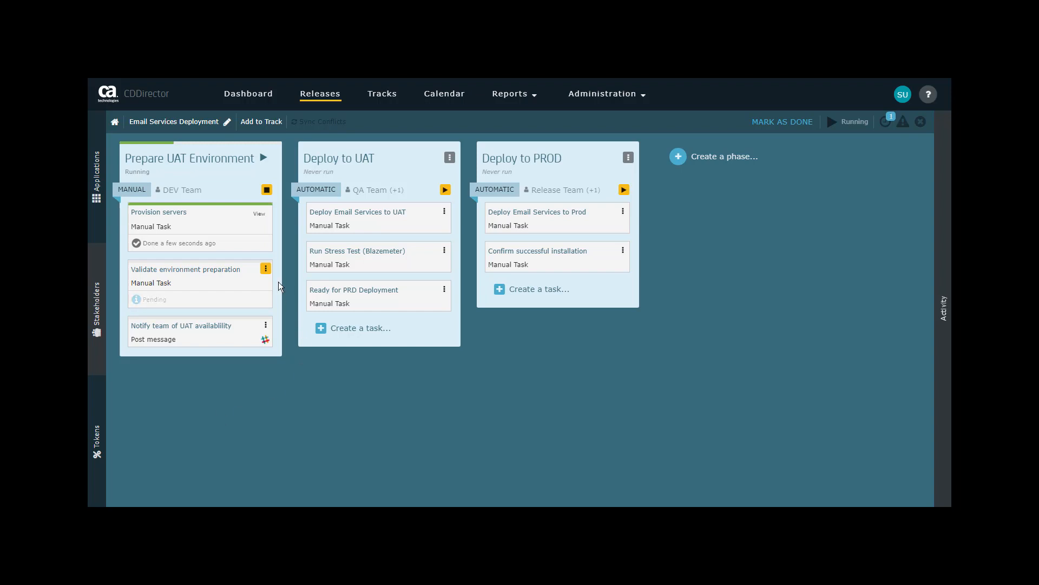
left_click(266, 268)
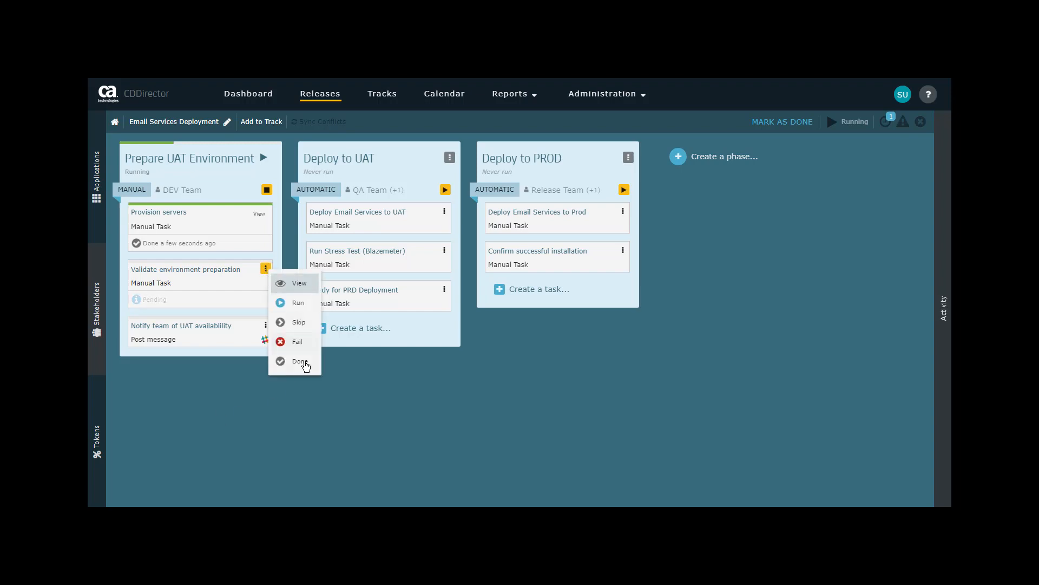
left_click(304, 367)
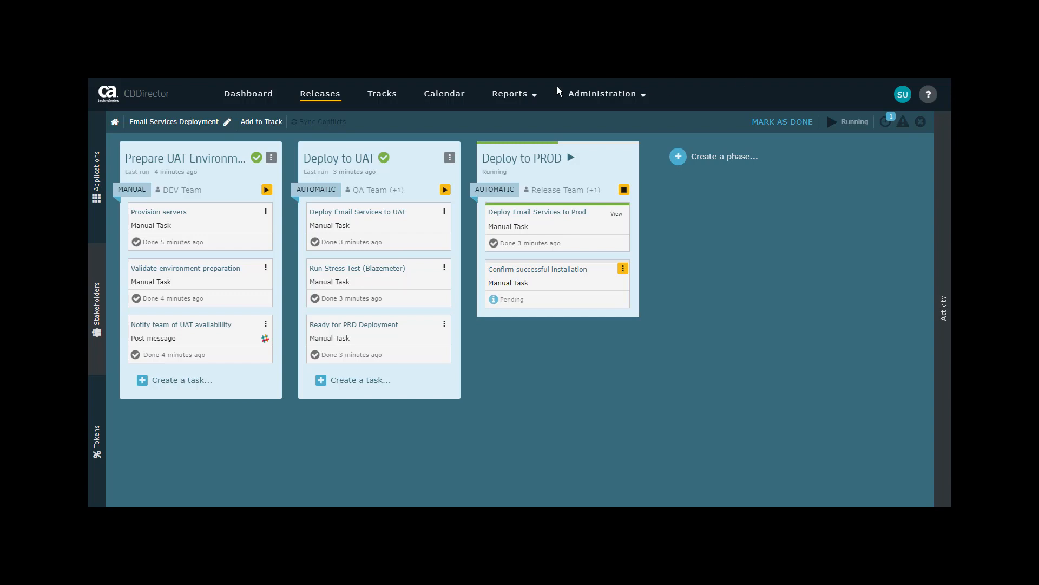
- Reopen the Email Services Deployment release from the releases list and mark its Confirm successful installation task as done
left_click(319, 95)
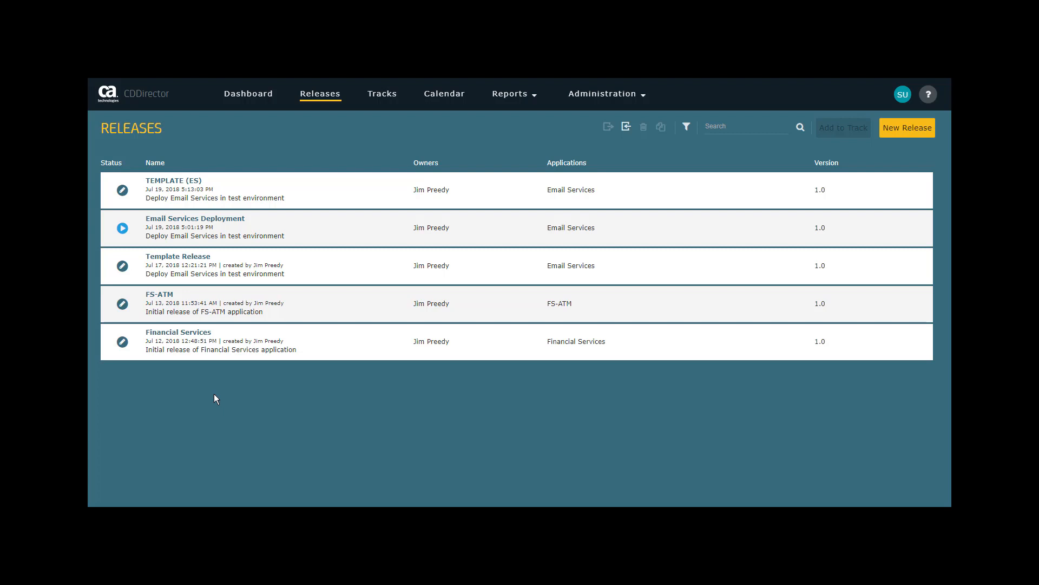
left_click(217, 218)
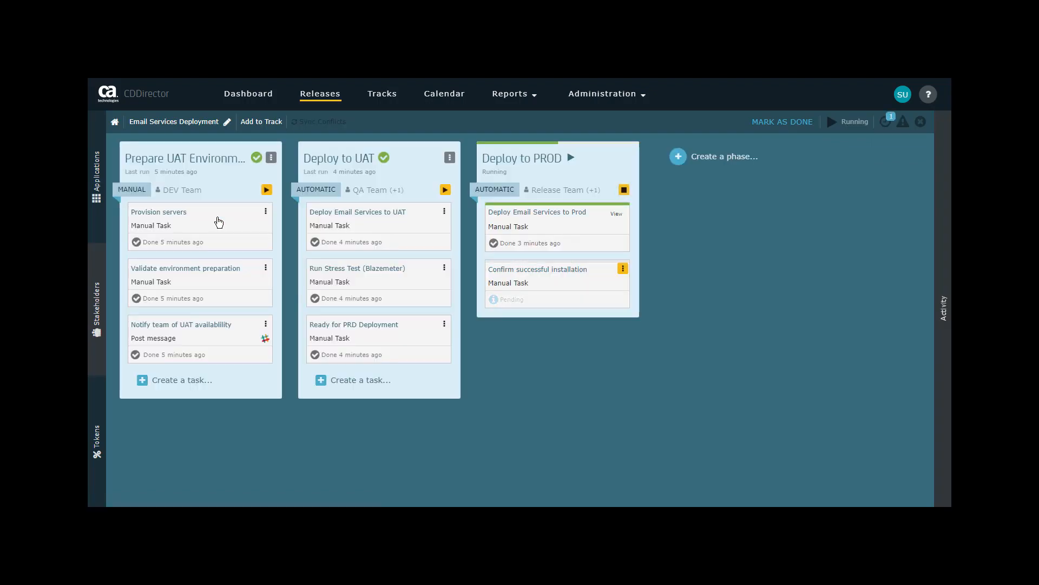
left_click(623, 268)
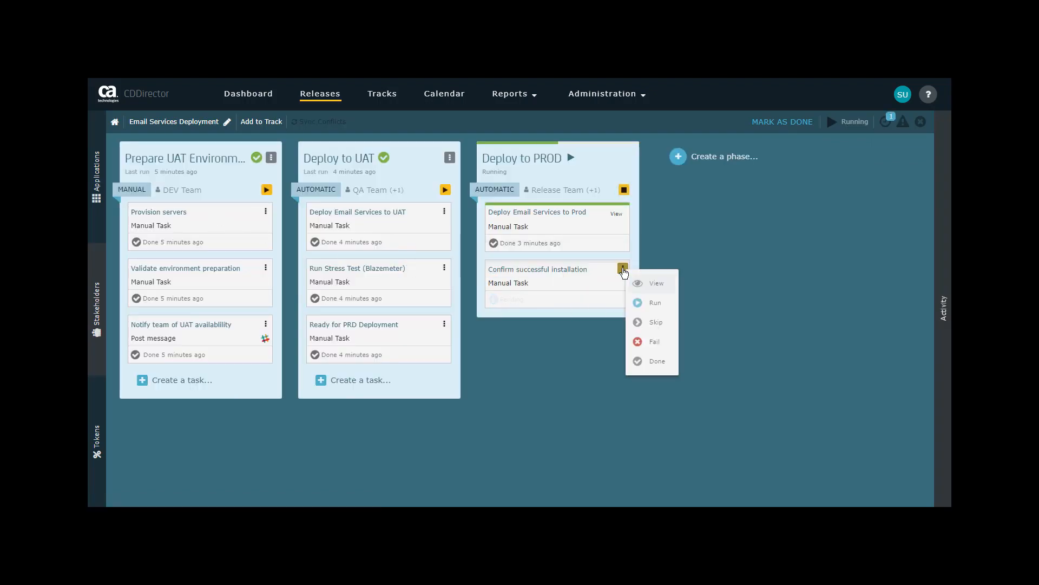
left_click(660, 362)
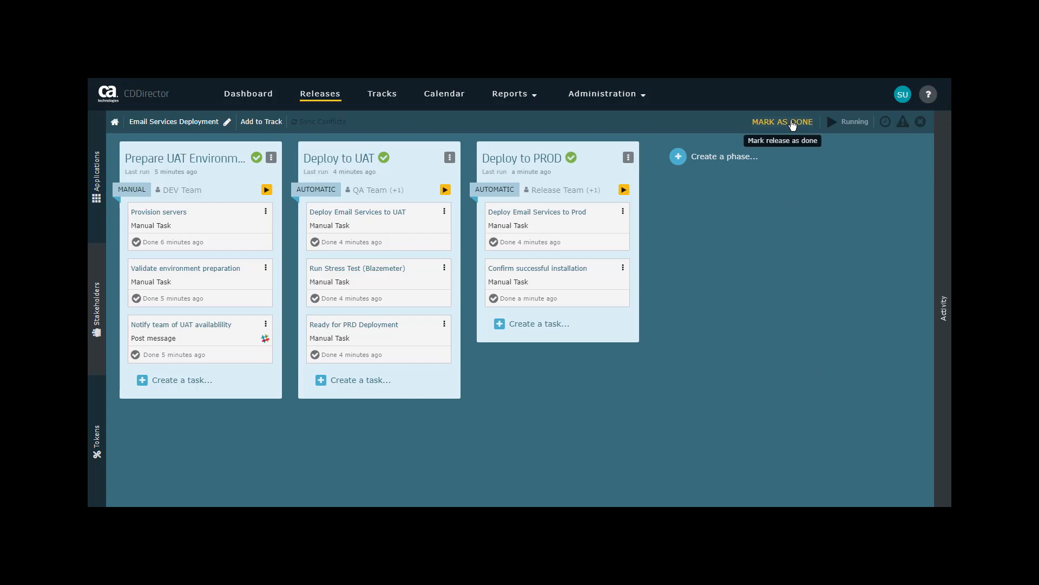
- Mark the whole Email Services Deployment release as done and select it in the releases list
left_click(801, 123)
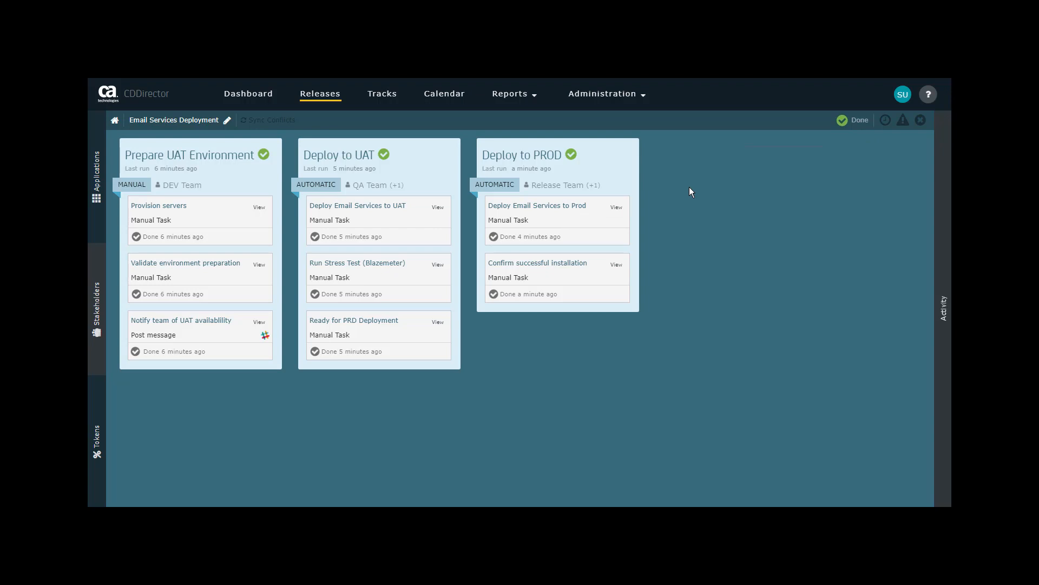
left_click(317, 96)
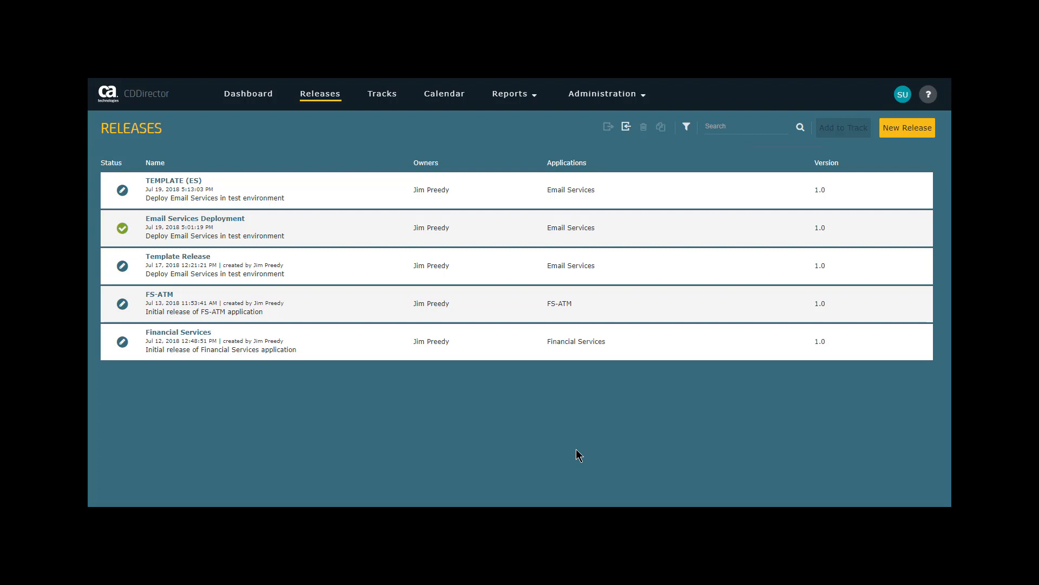
left_click(184, 232)
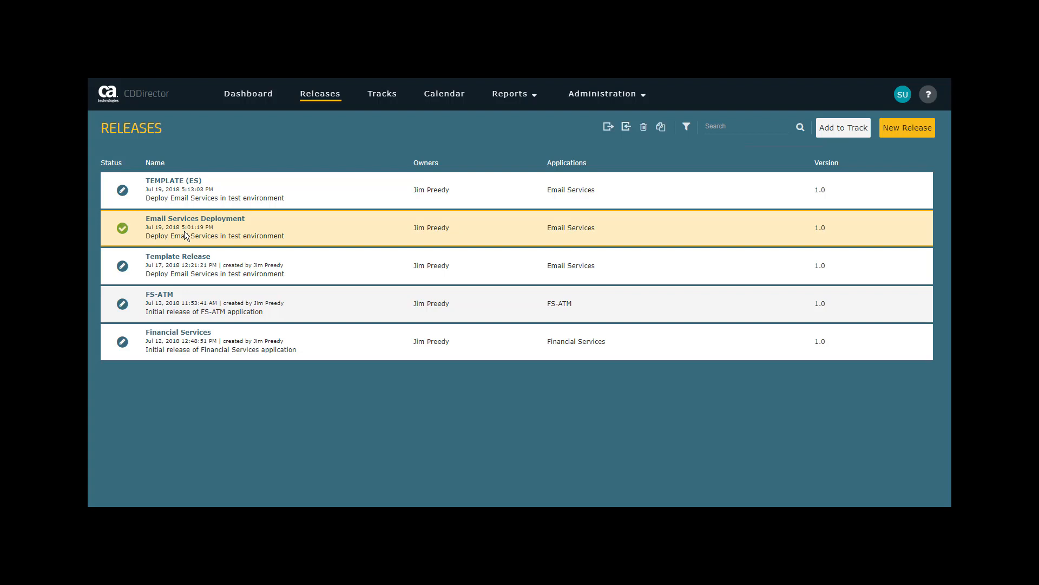